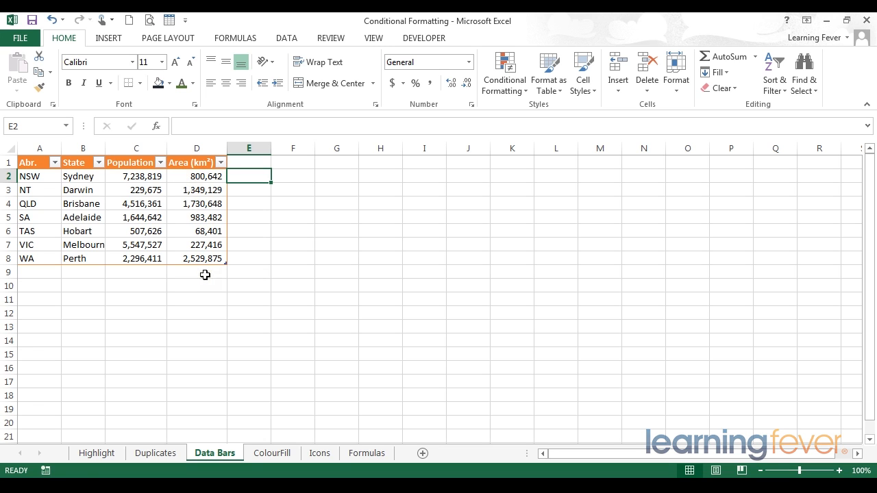
Apply orange gradient-fill data bars to the Area (km²) values in D2:D8
left_click_drag(196, 177, 195, 257)
left_click(505, 75)
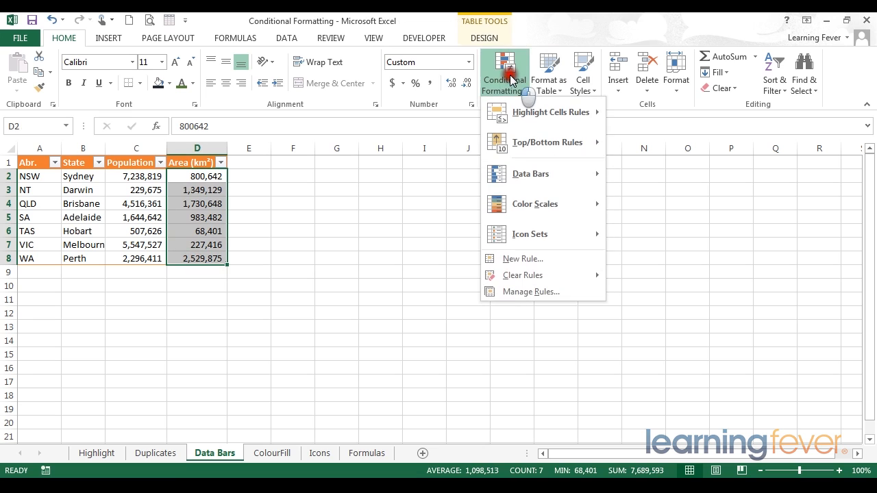
mouse_move(542, 174)
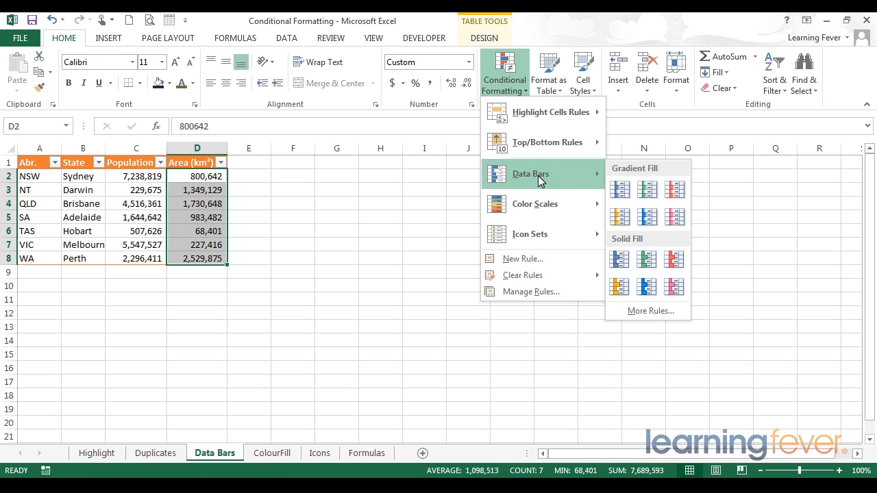
left_click(586, 172)
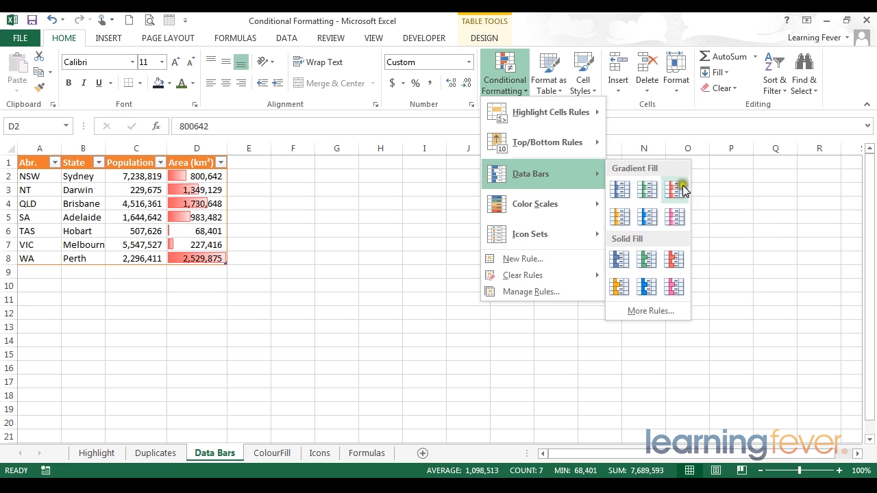
left_click(621, 216)
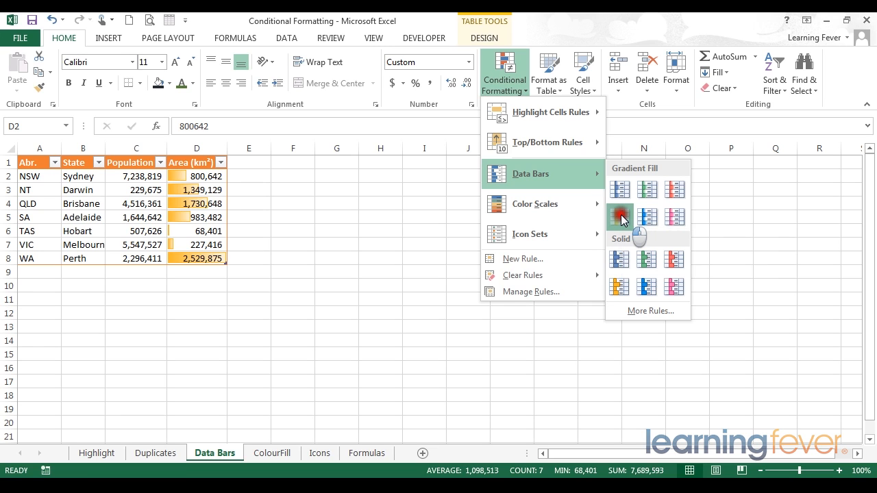
left_click(273, 238)
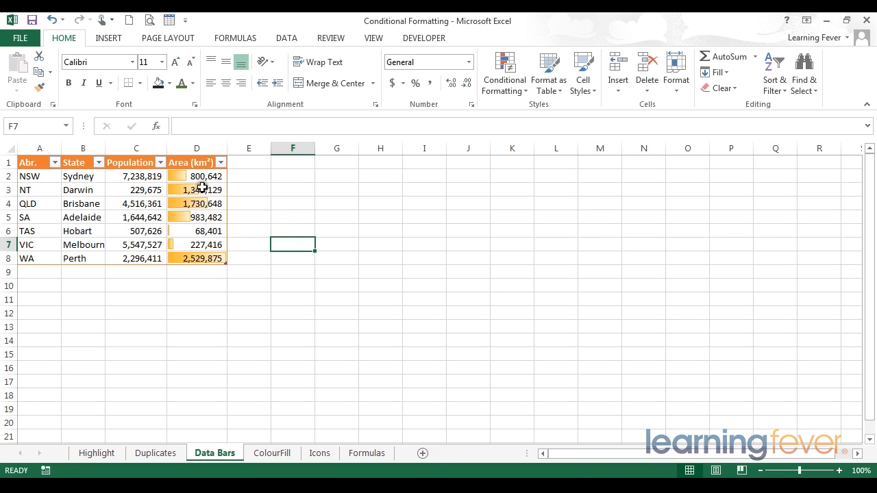
Widen the Area (km²) column slightly to give its values and data bars more room
left_click_drag(226, 149, 235, 149)
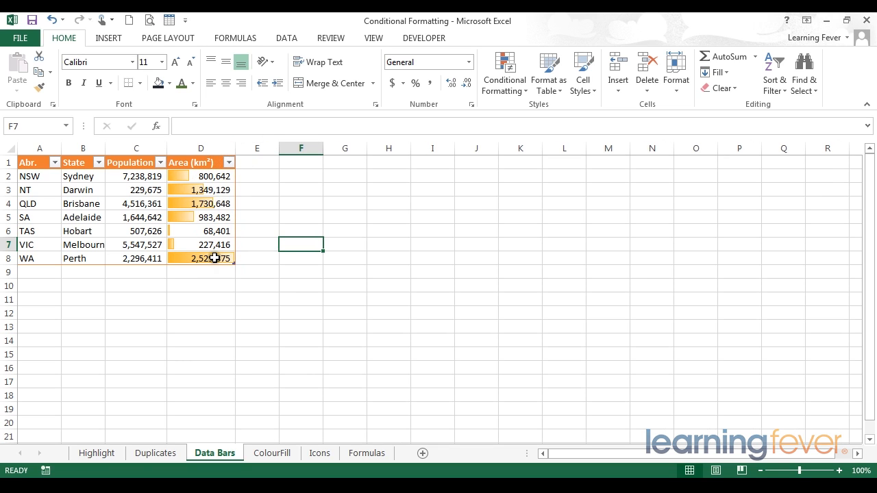
left_click(213, 258)
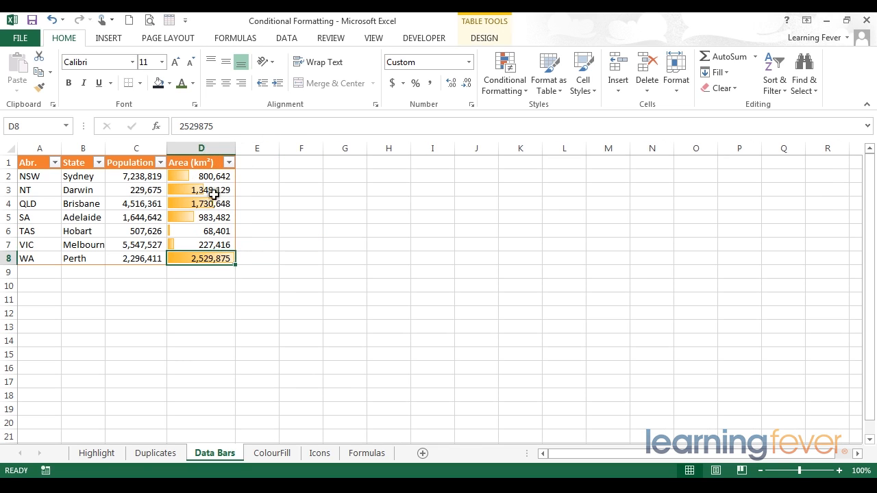
mouse_move(185, 234)
left_mouse_down()
mouse_move(183, 245)
mouse_move(185, 236)
left_mouse_up()
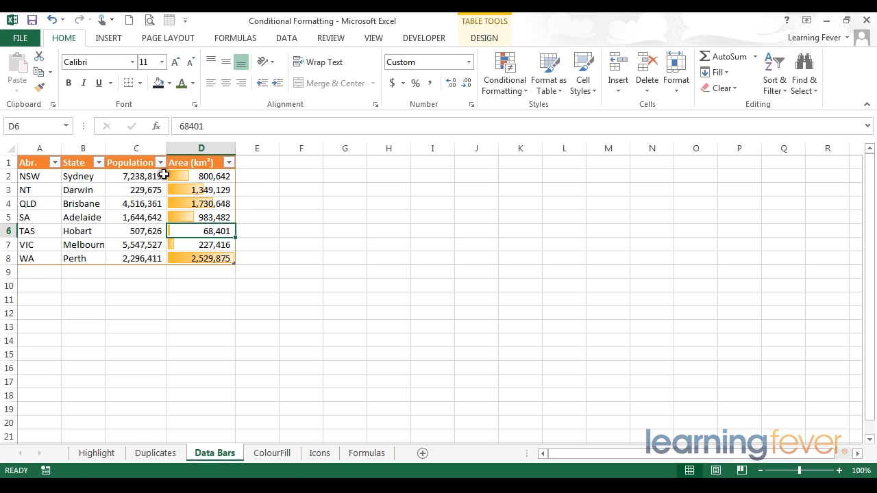
Apply red gradient-fill data bars to the Population values in C2:C8
left_click_drag(198, 175, 198, 256)
left_click_drag(128, 177, 128, 258)
left_click(505, 77)
mouse_move(504, 177)
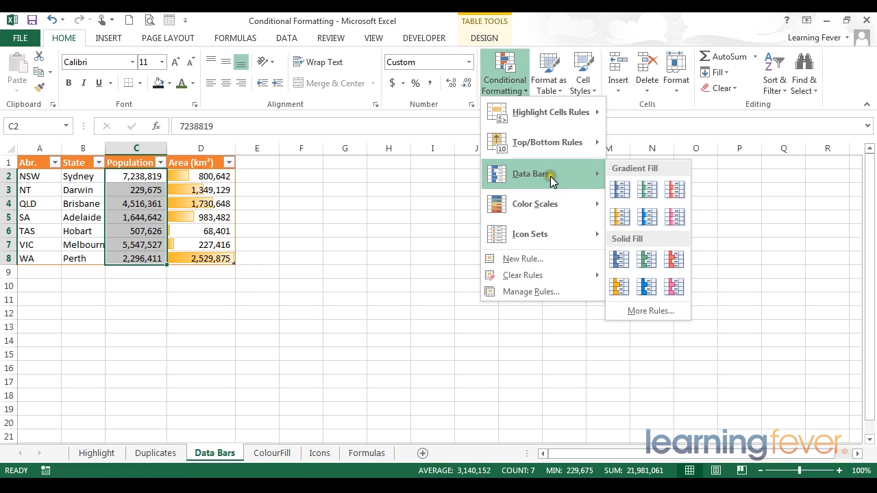
left_click(675, 192)
left_click(170, 341)
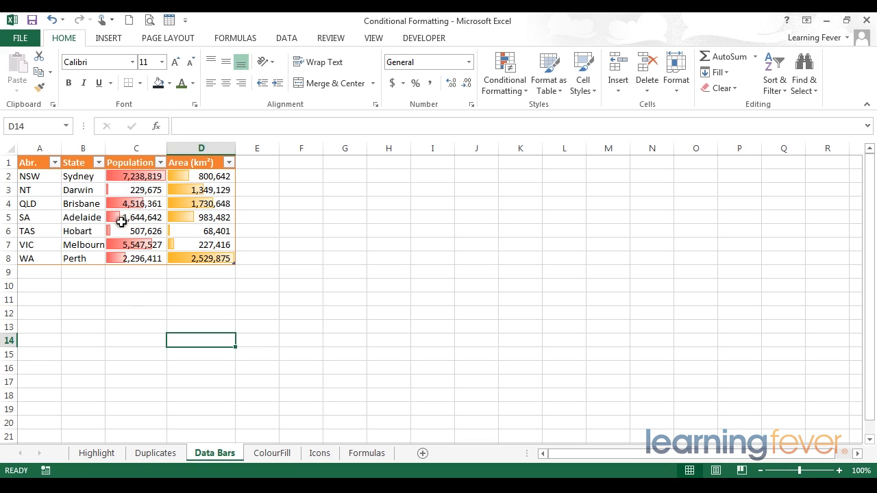
left_click(122, 178)
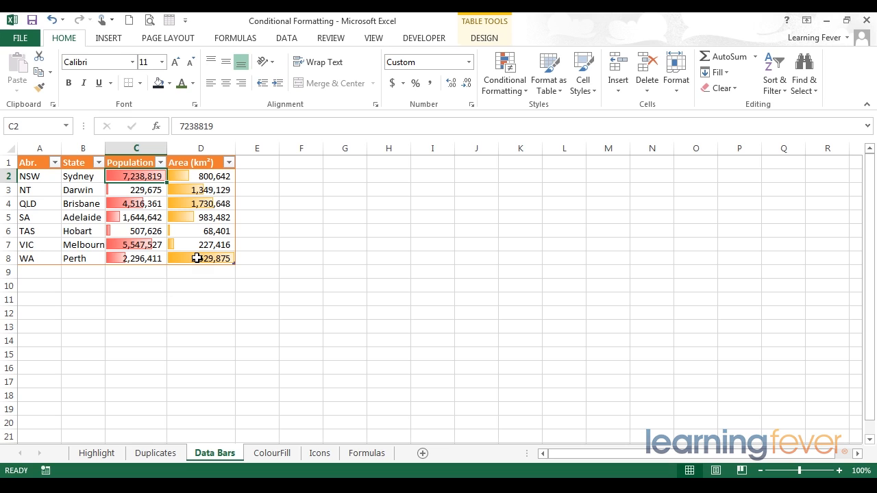
left_click(138, 259)
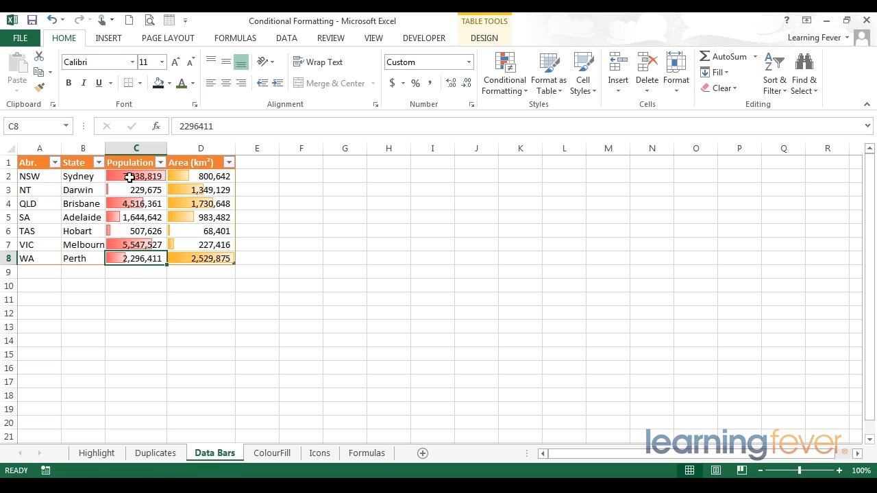
left_click_drag(130, 178, 143, 257)
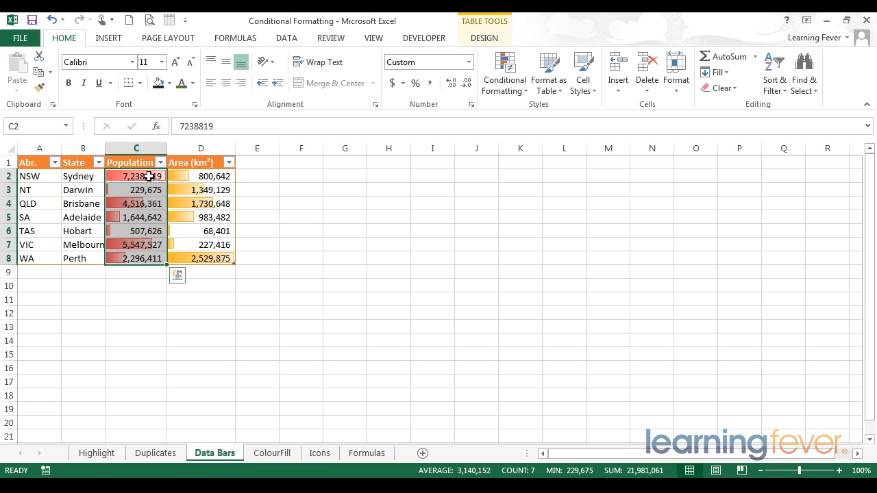
left_click_drag(125, 177, 154, 258)
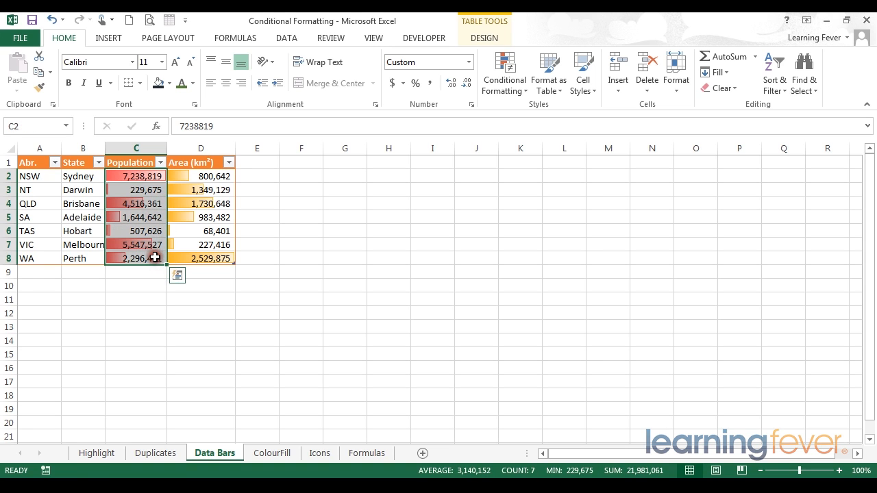
left_click_drag(143, 172, 144, 202)
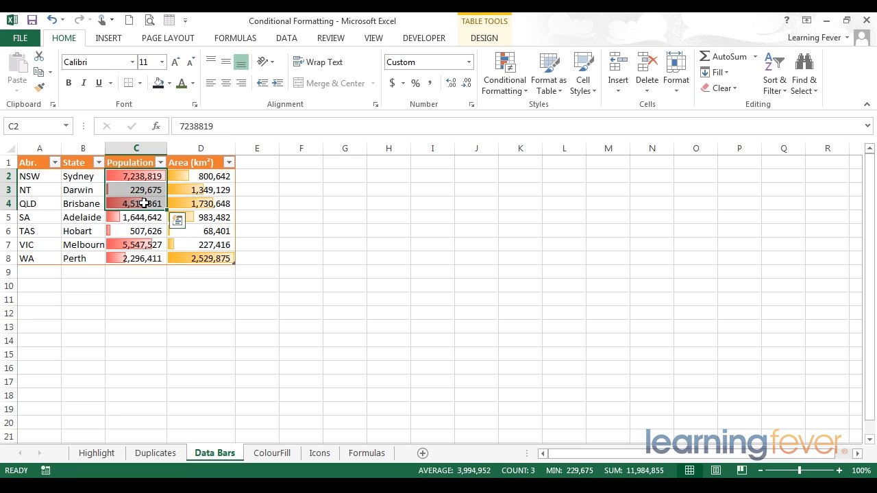
Clear the conditional formatting rules from the Area (km²) values in D2:D8 only
left_click(204, 176)
key("ctrl+shift+Down")
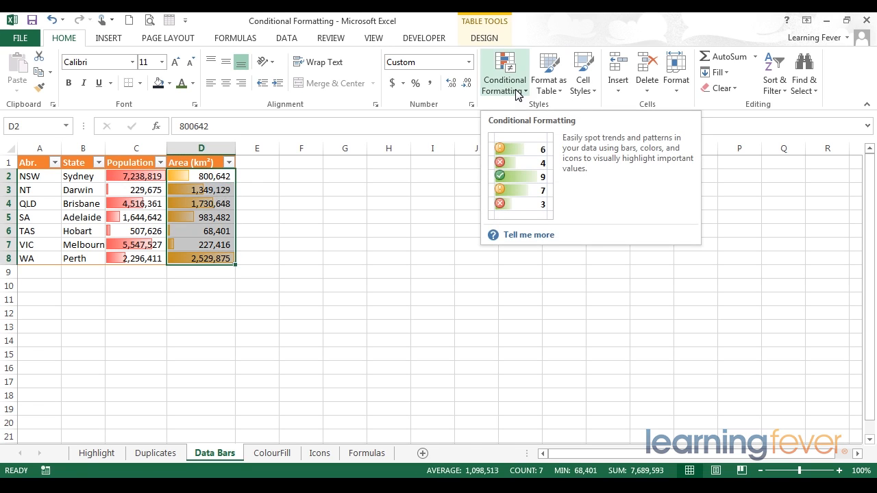
left_click(516, 92)
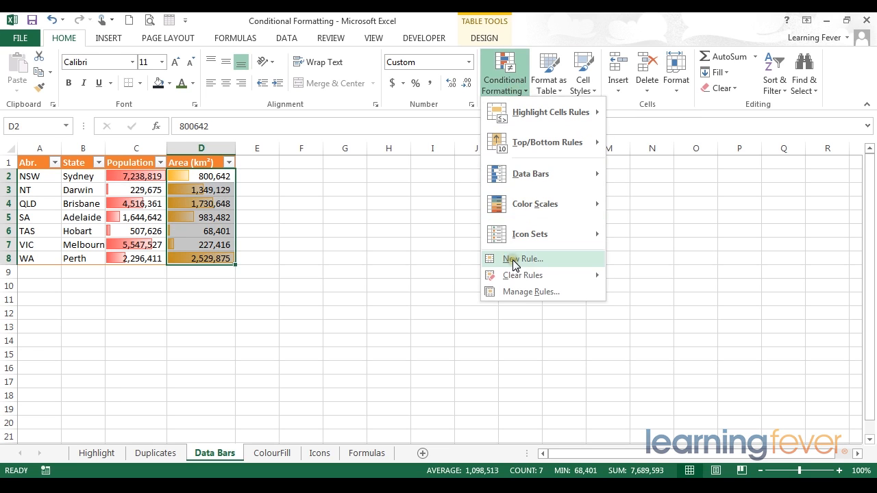
mouse_move(516, 281)
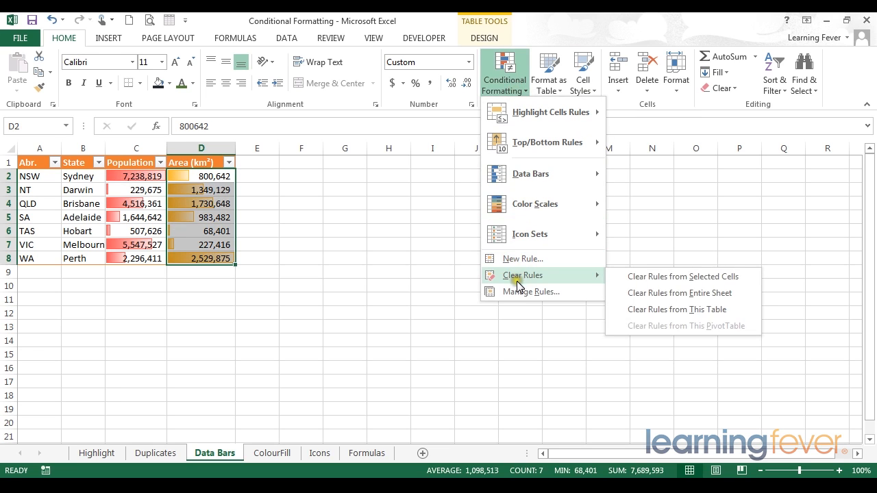
left_click(651, 277)
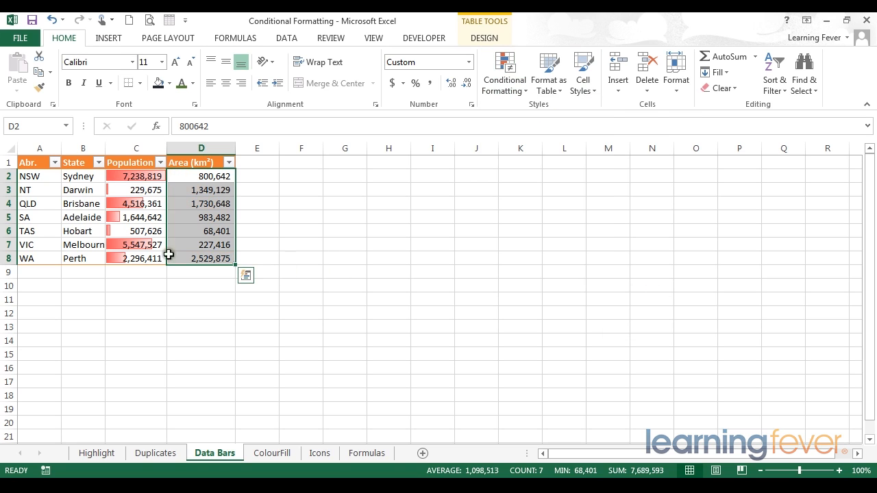
Extend the Population column's red data bar rule to the Area column by setting its applied range to =$C$2:$D$8
left_click(129, 204)
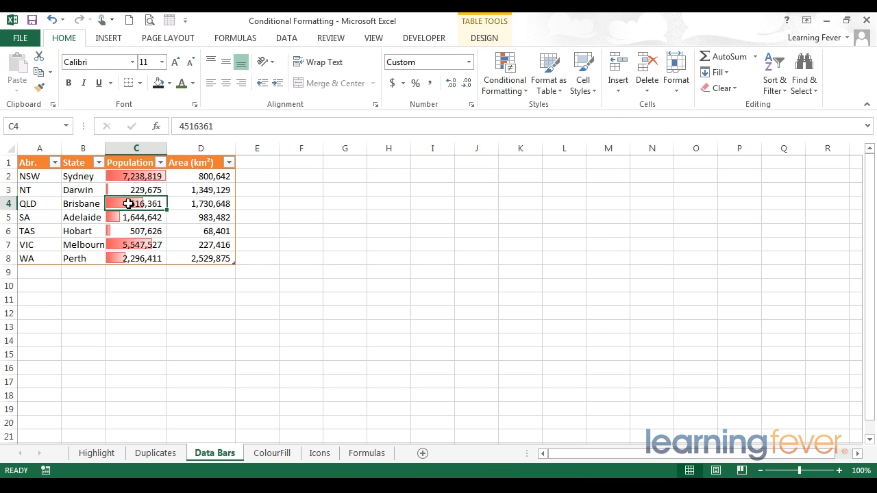
left_click(496, 89)
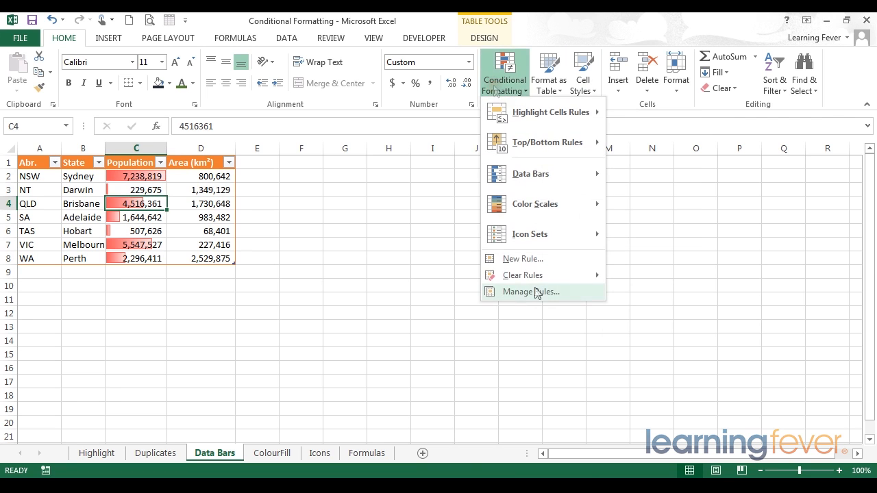
left_click(535, 292)
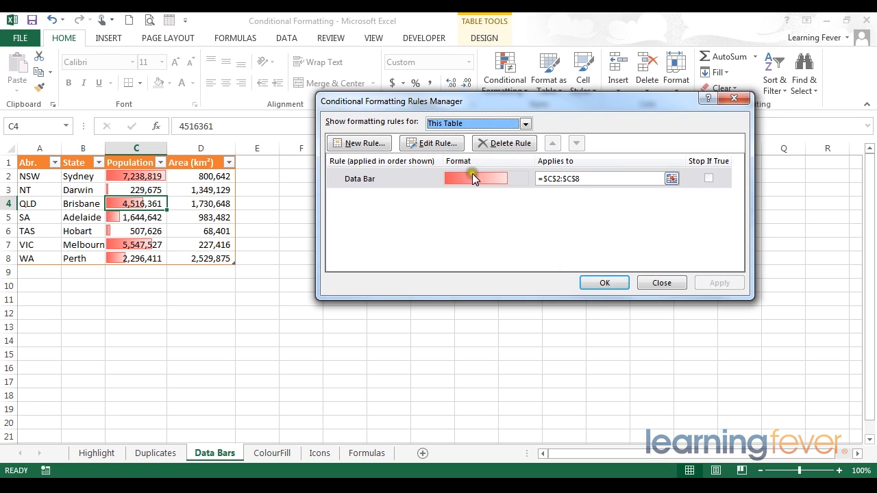
left_click(587, 178)
left_click_drag(553, 178, 545, 179)
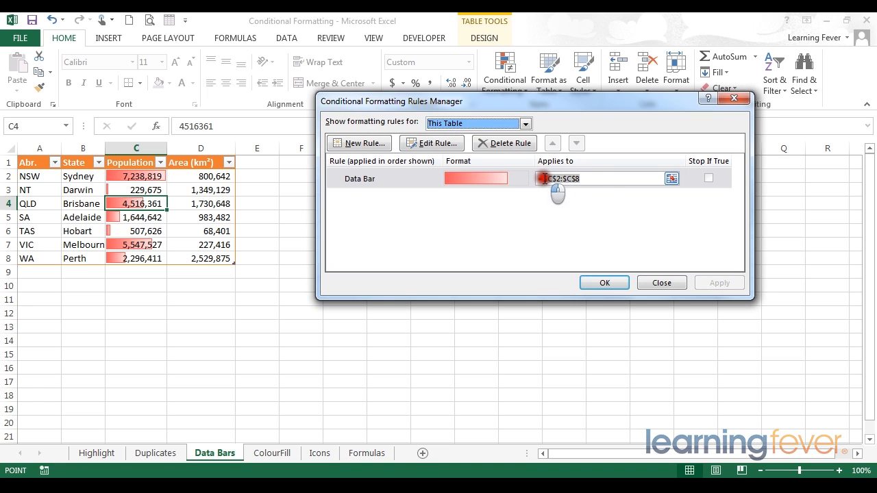
left_click(669, 177)
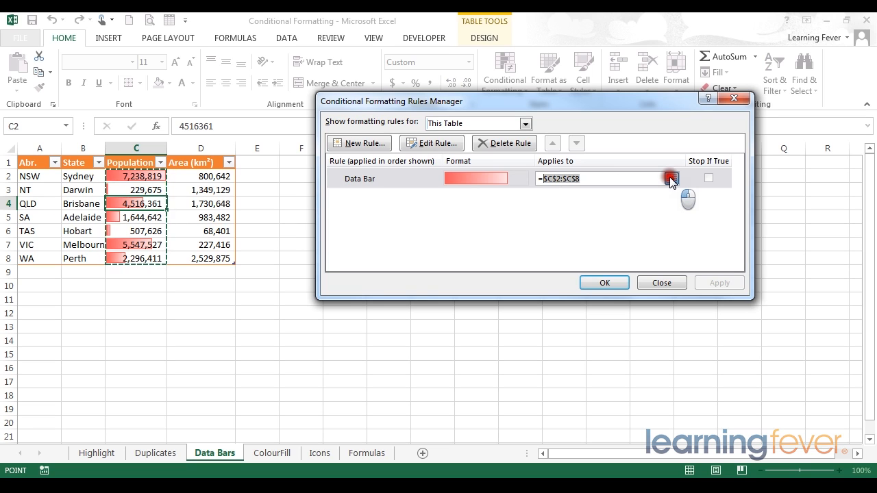
left_click(125, 176)
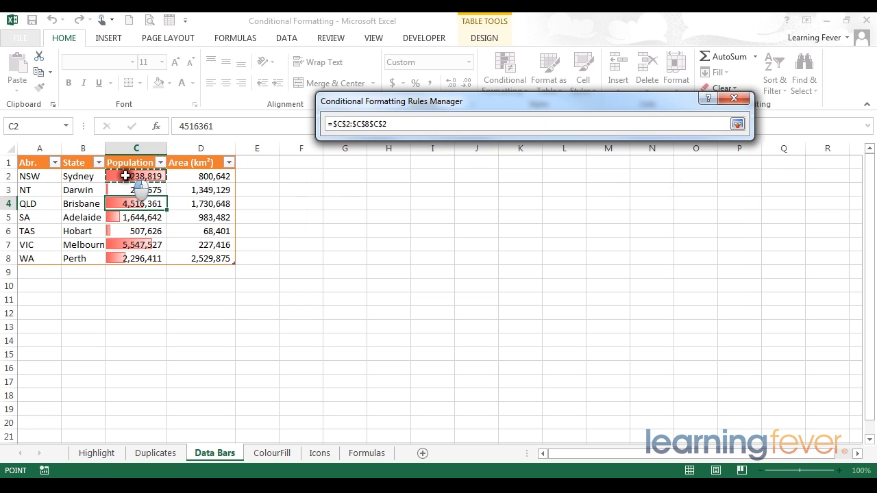
left_click_drag(125, 176, 198, 260)
left_click(736, 123)
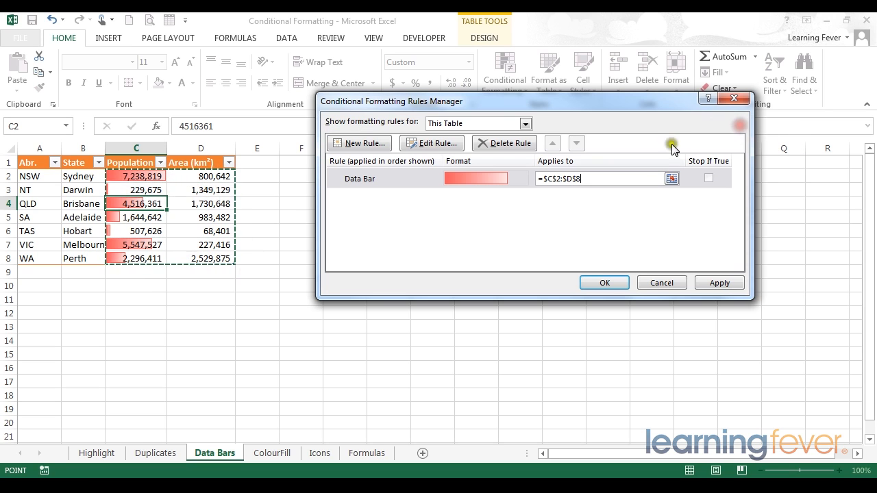
left_click(718, 283)
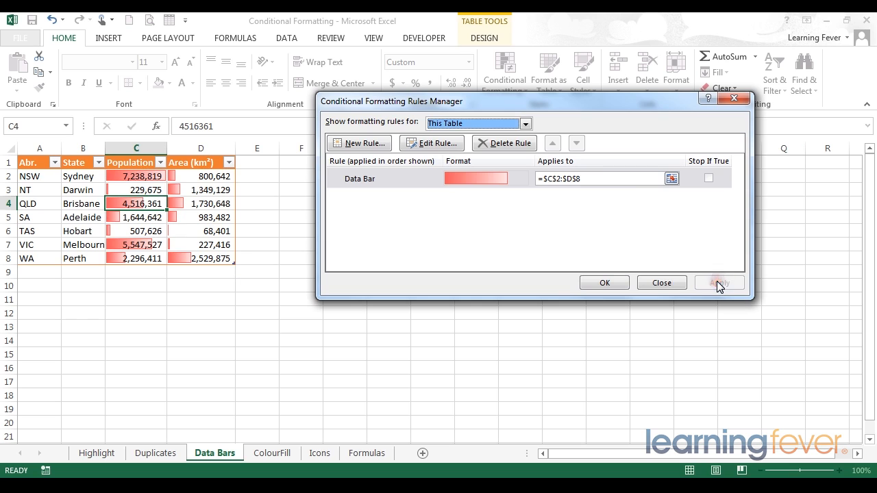
left_click(613, 283)
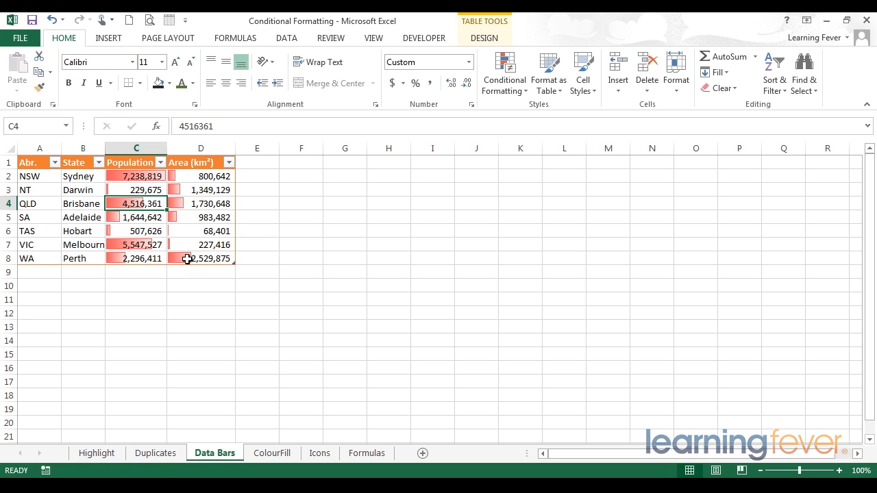
left_click_drag(200, 257, 143, 176)
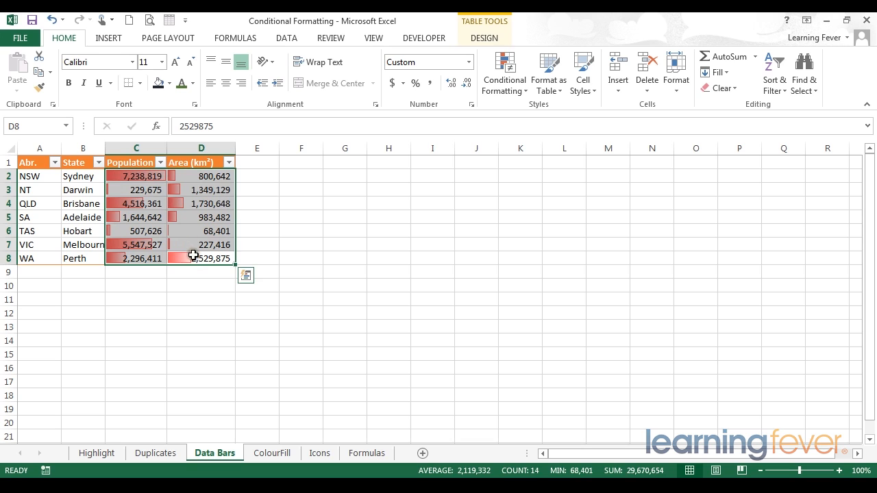
left_click_drag(205, 258, 204, 176)
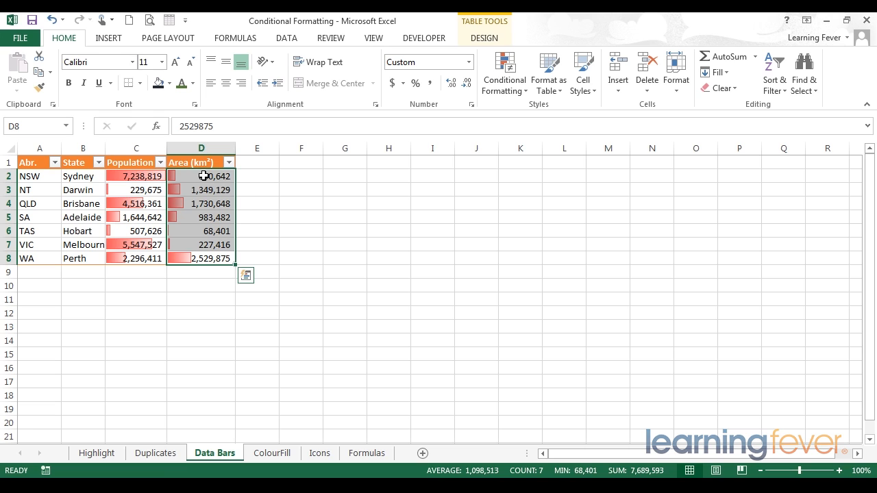
left_click_drag(203, 176, 204, 263)
left_click_drag(122, 176, 128, 258)
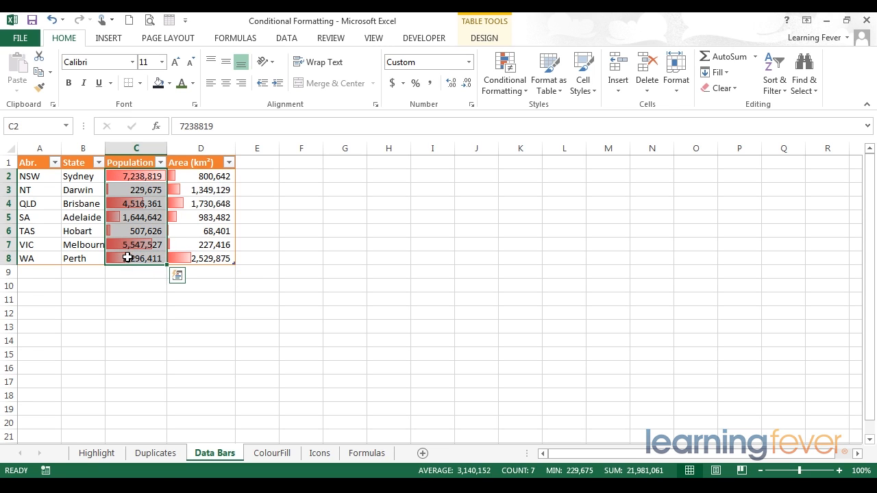
Remove the shared data bar formatting from the selected Area (km²) cells D2:D8, keeping the rule on Population
left_click_drag(205, 173, 209, 258)
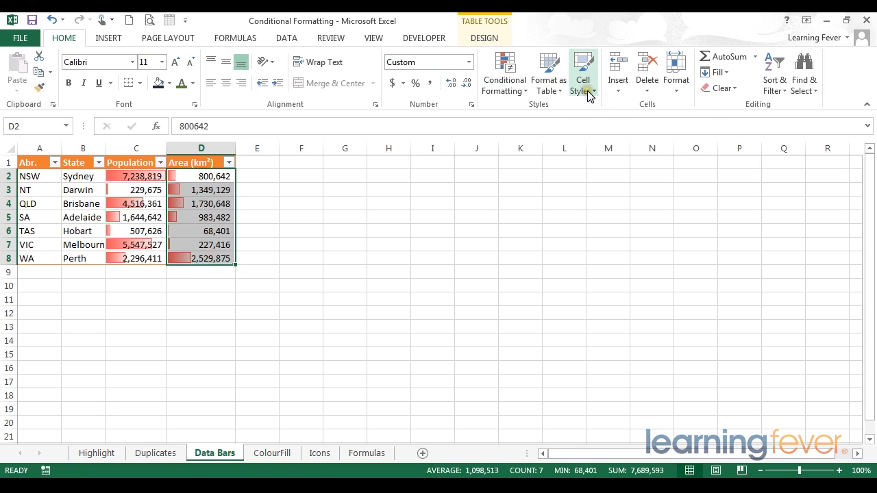
left_click(505, 85)
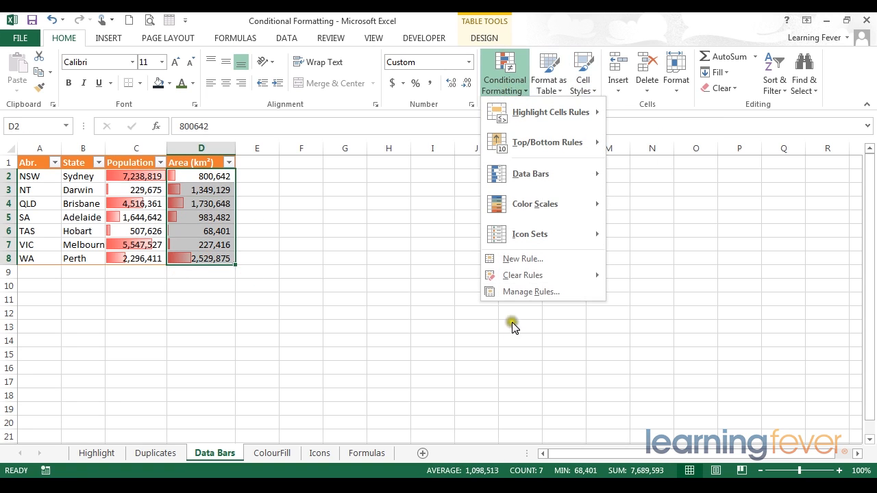
mouse_move(550, 276)
left_click(645, 276)
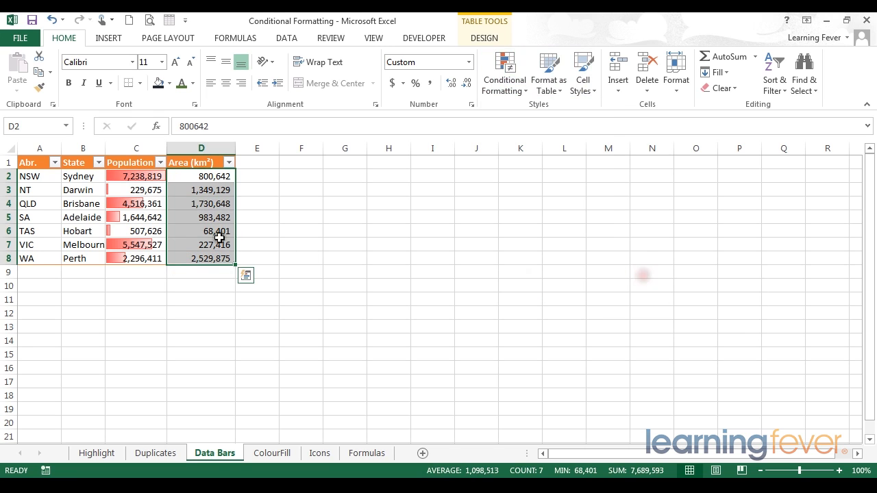
Give the Area (km²) values in D2:D8 their own separate data bar rule with orange gradient fill
left_click_drag(196, 176, 198, 257)
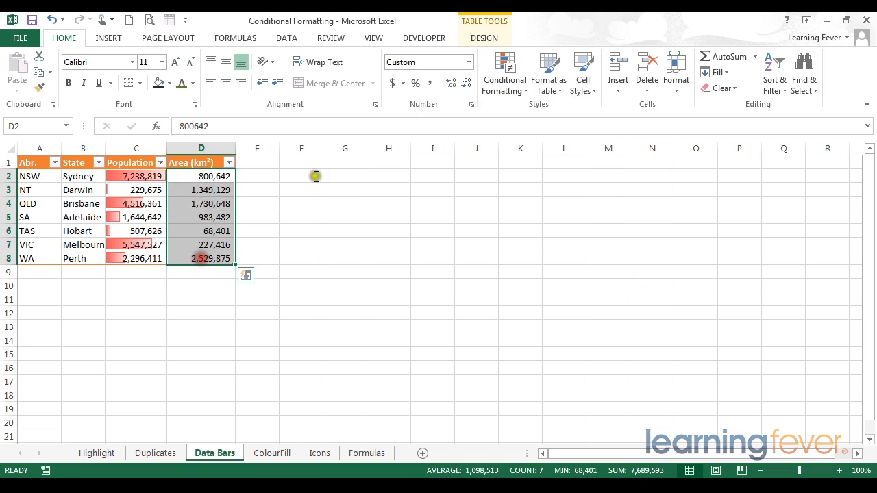
left_click(508, 83)
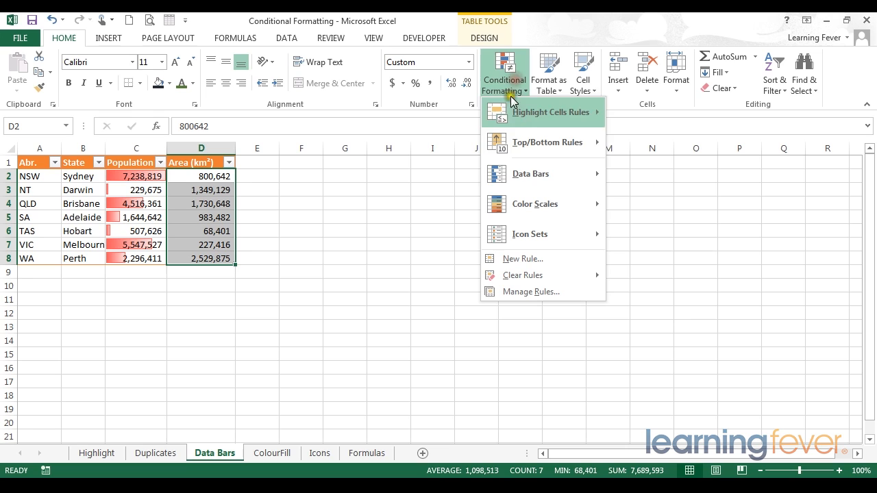
left_click(521, 172)
left_click(623, 218)
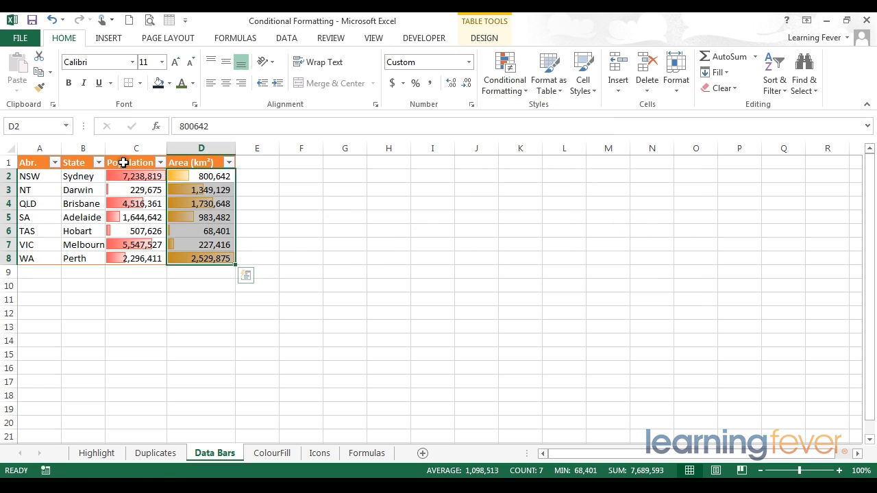
left_click_drag(123, 163, 135, 266)
left_click_drag(203, 161, 198, 273)
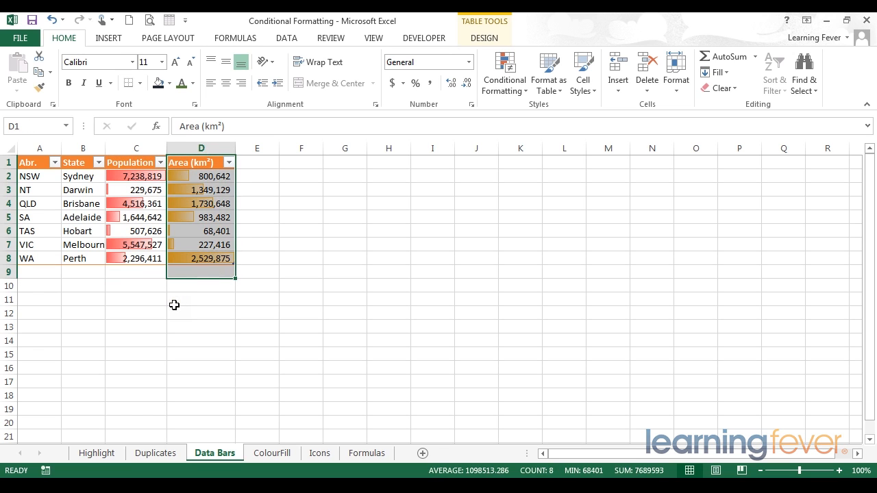